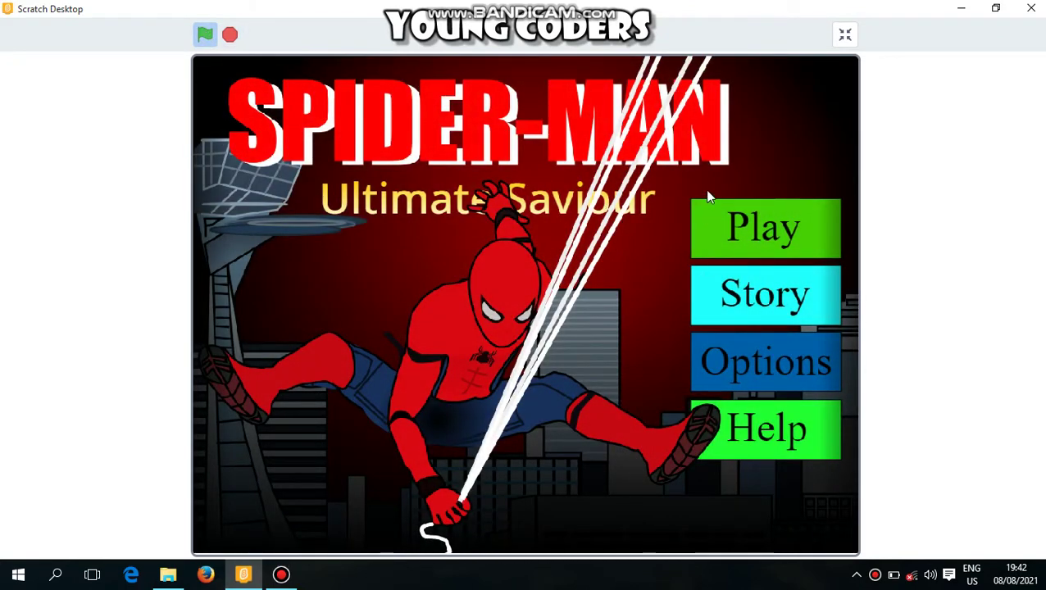
# Start the game from the title screen and run right across the brown ledge onto the yellow platforms
pyautogui.click(703, 203)
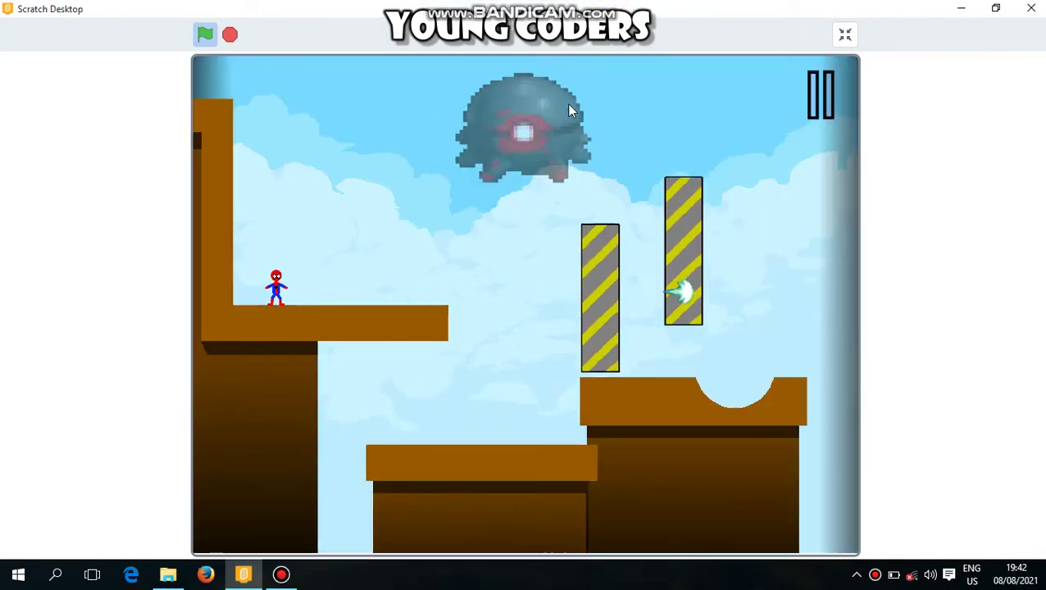
pyautogui.press('Right')
pyautogui.press('Right')
pyautogui.press('Right')
pyautogui.press('Up')
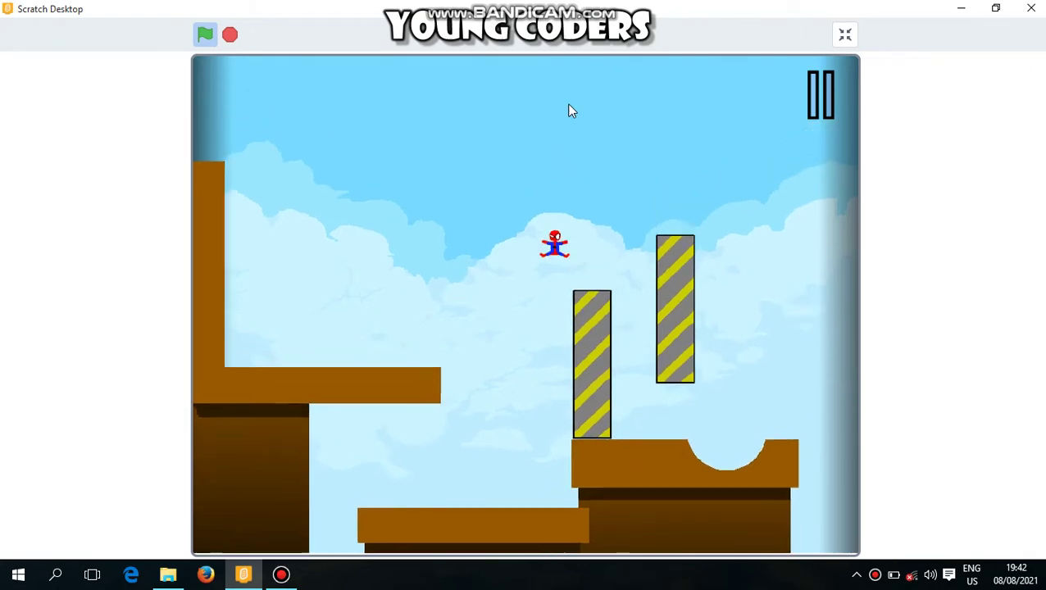
pyautogui.press('Right')
pyautogui.press('Right')
pyautogui.press('Right')
pyautogui.press('Right')
pyautogui.press('Right')
pyautogui.press('Right')
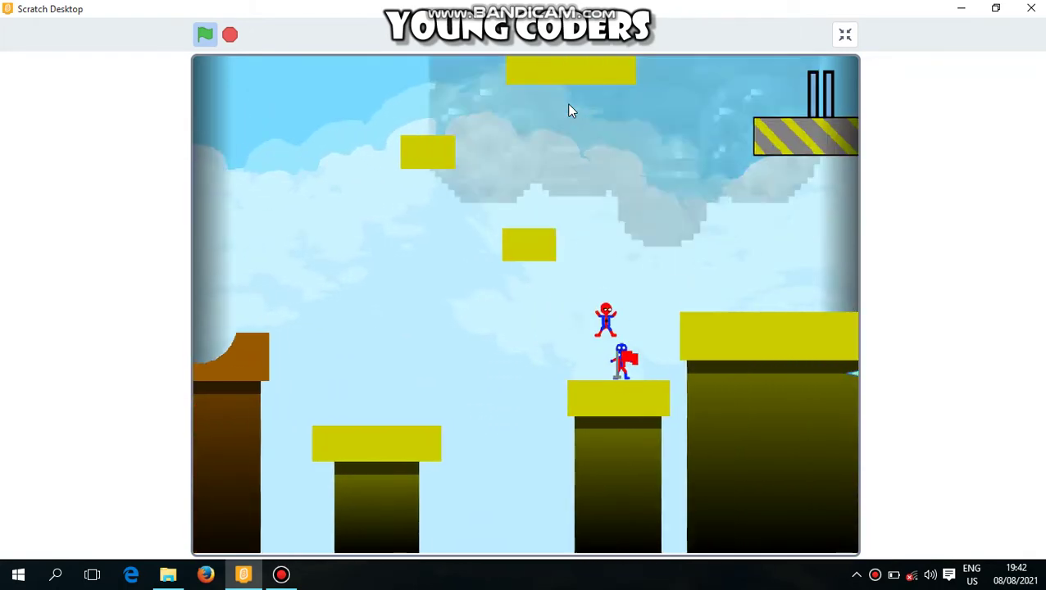
pyautogui.press('Right')
pyautogui.press('Right')
# Jump Spider-Man up the higher yellow blocks
pyautogui.press('Up')
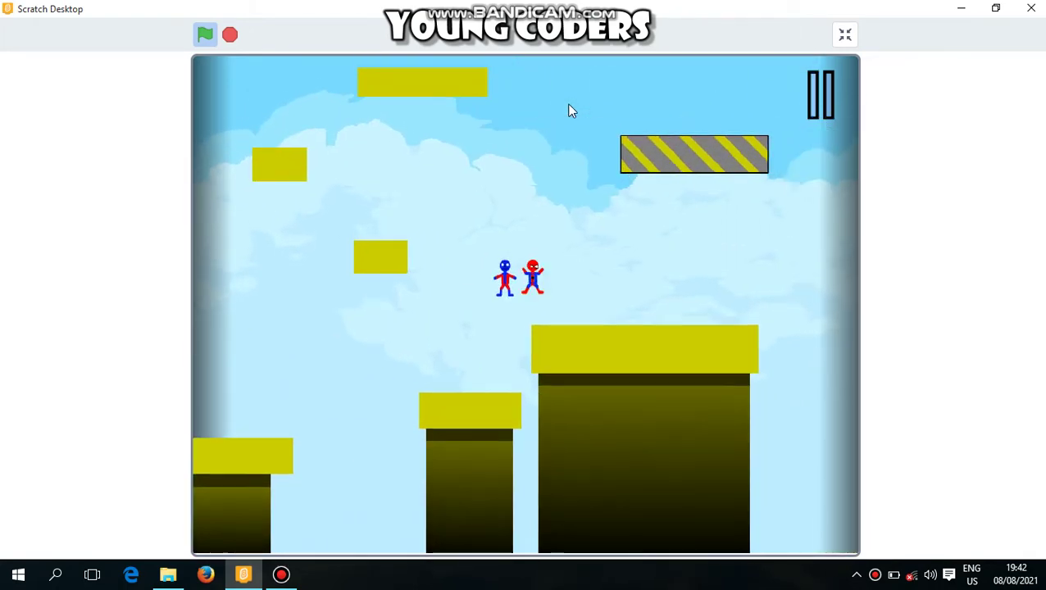
pyautogui.press('Left')
pyautogui.press('Left')
pyautogui.press('Up')
pyautogui.press('Right')
pyautogui.press('Right')
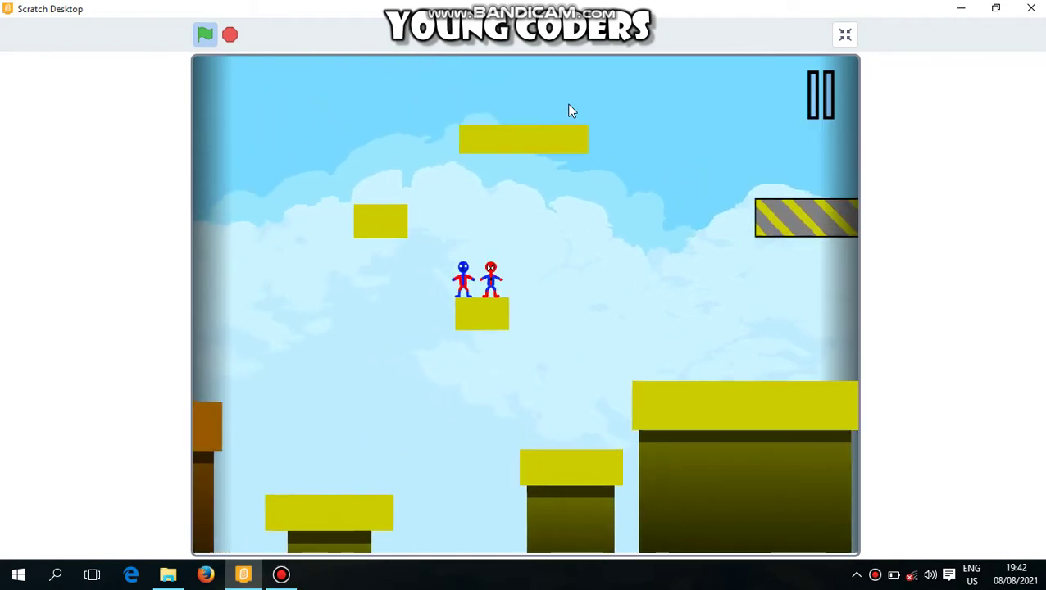
pyautogui.press('Up')
pyautogui.press('Right')
pyautogui.press('Right')
pyautogui.press('Up')
pyautogui.press('Right')
# Hop across the moving platforms onto the teal platforms
pyautogui.press('Up')
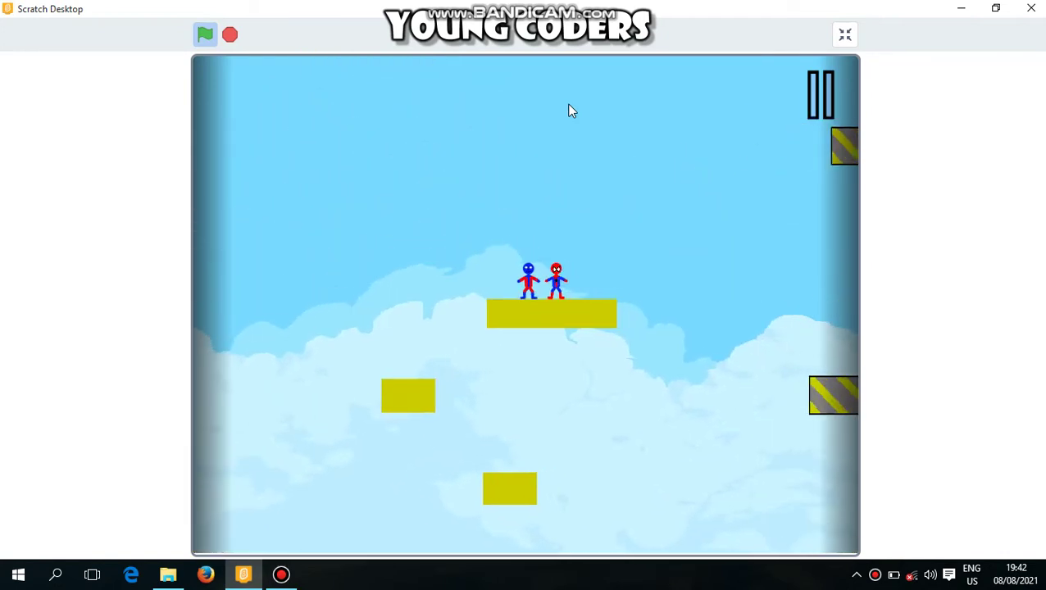
pyautogui.press('Right')
pyautogui.press('Right')
pyautogui.press('Up')
pyautogui.press('Right')
pyautogui.press('Up')
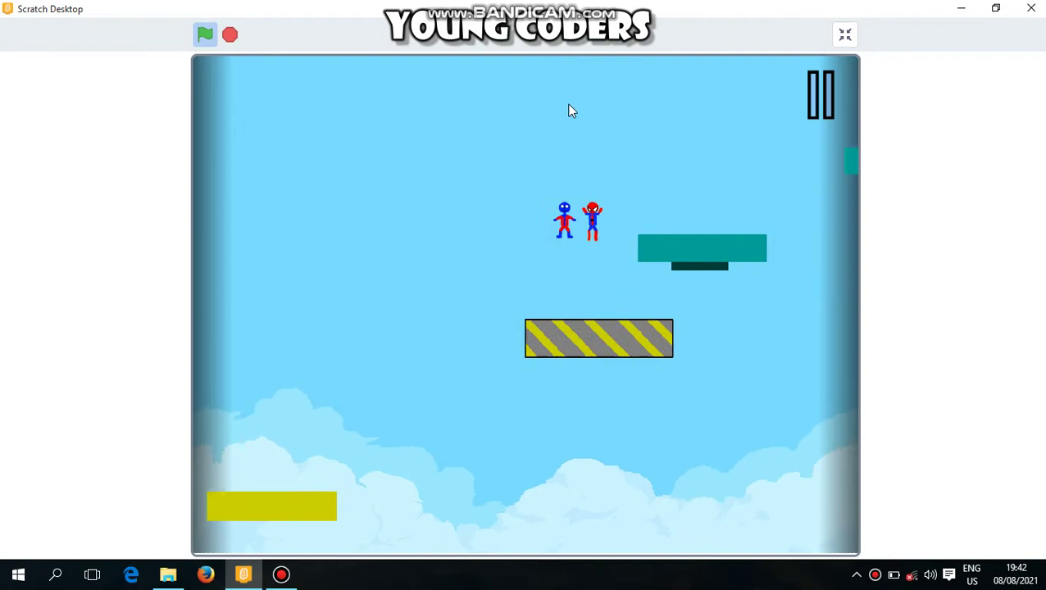
pyautogui.press('Right')
pyautogui.press('Up')
pyautogui.press('Up')
pyautogui.press('Right')
# Leap off the teal pillar and ride the striped platform upward
pyautogui.press('Right')
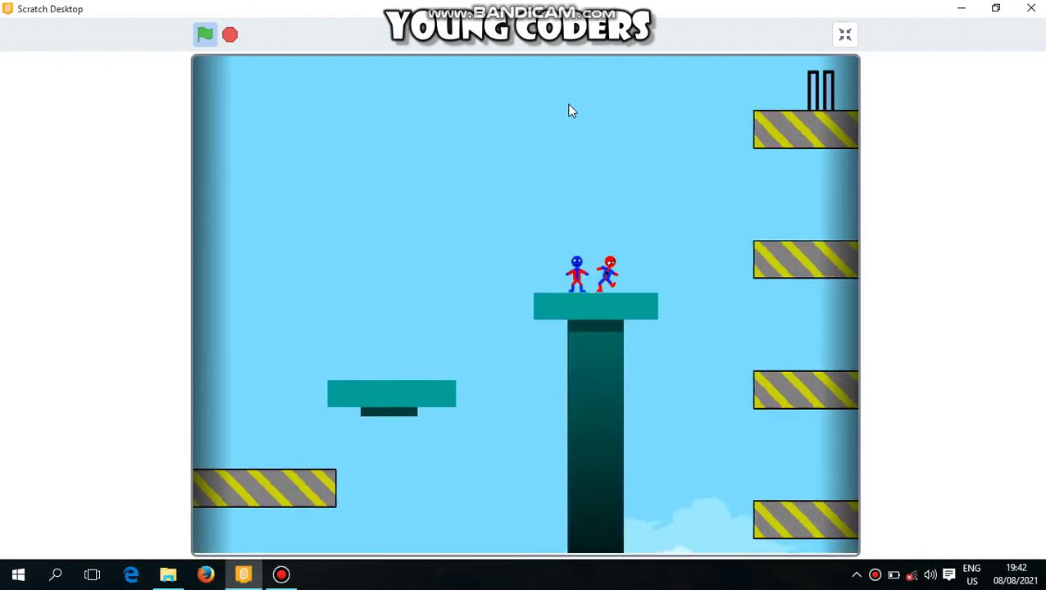
pyautogui.press('Right')
pyautogui.press('Up')
pyautogui.press('Up')
pyautogui.press('Right')
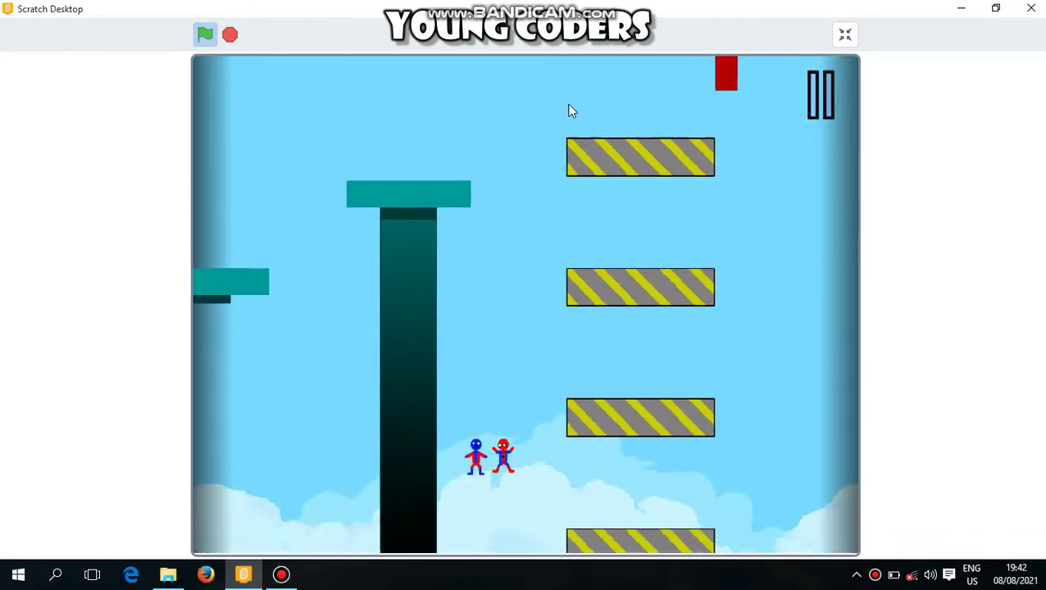
pyautogui.press('Up')
pyautogui.press('Up')
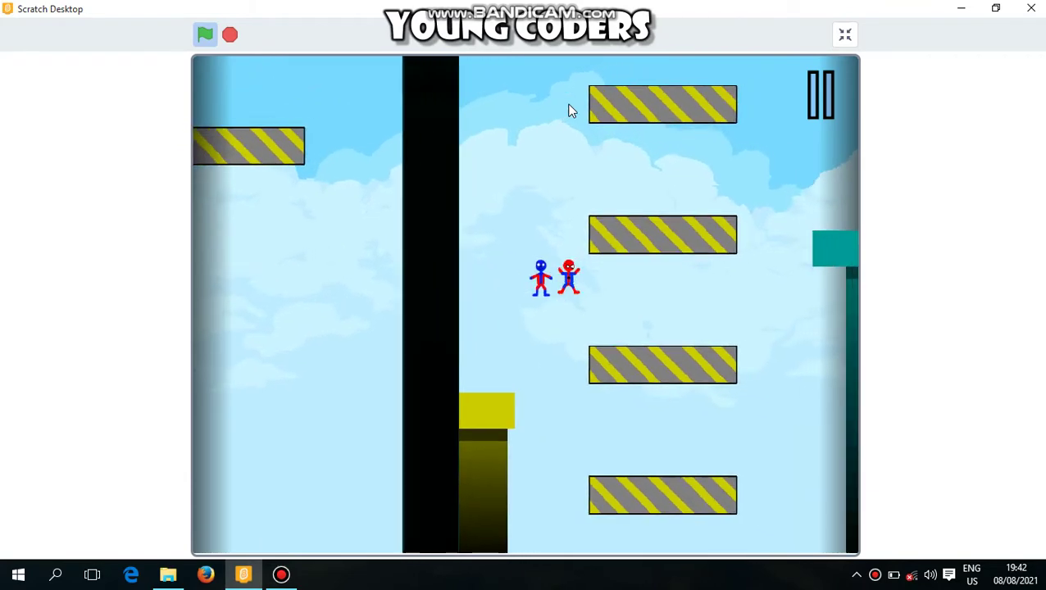
pyautogui.press('Right')
pyautogui.press('Right')
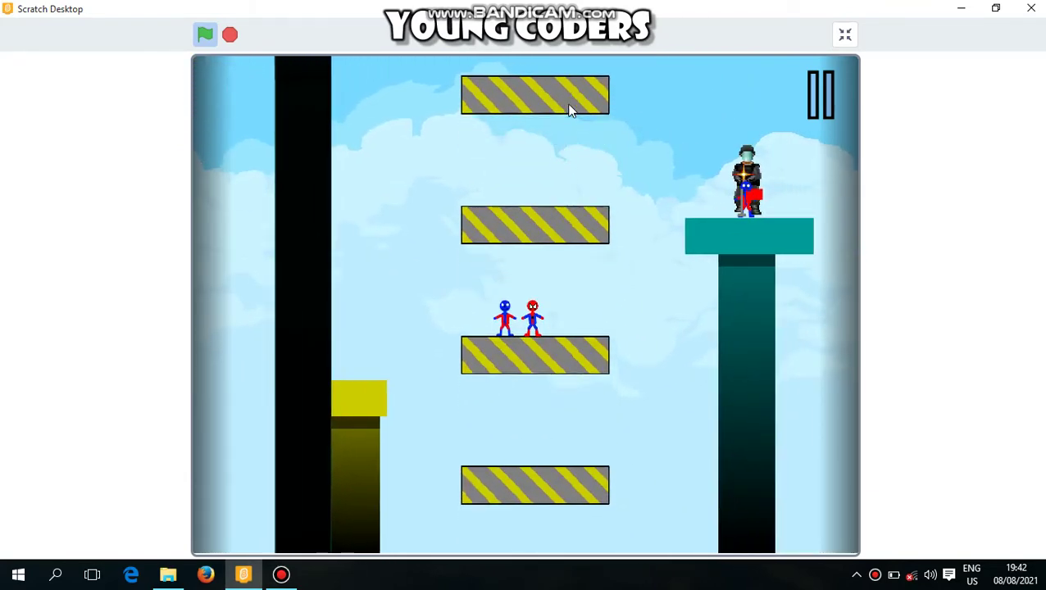
pyautogui.press('Up')
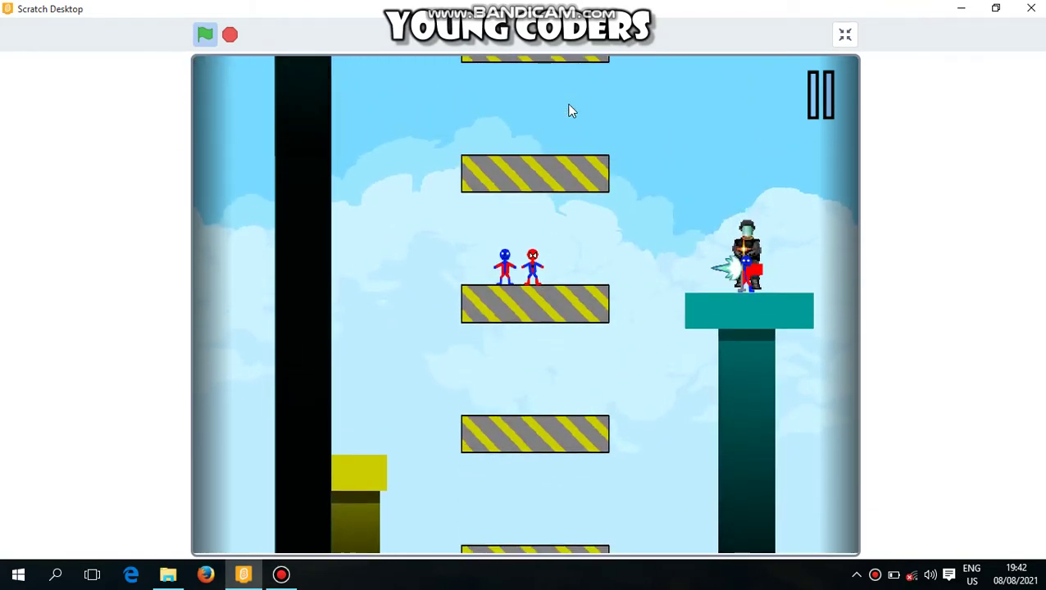
# Land on the enemy's teal pillar, reach the flag and jump into the new level
pyautogui.press('Right')
pyautogui.press('Up')
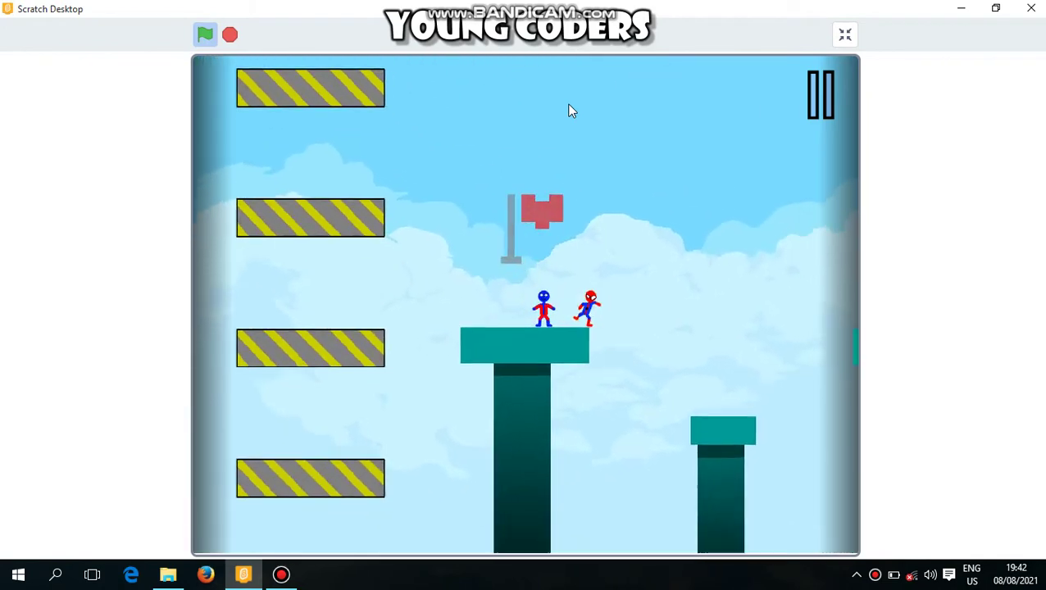
pyautogui.press('Right')
pyautogui.press('Right')
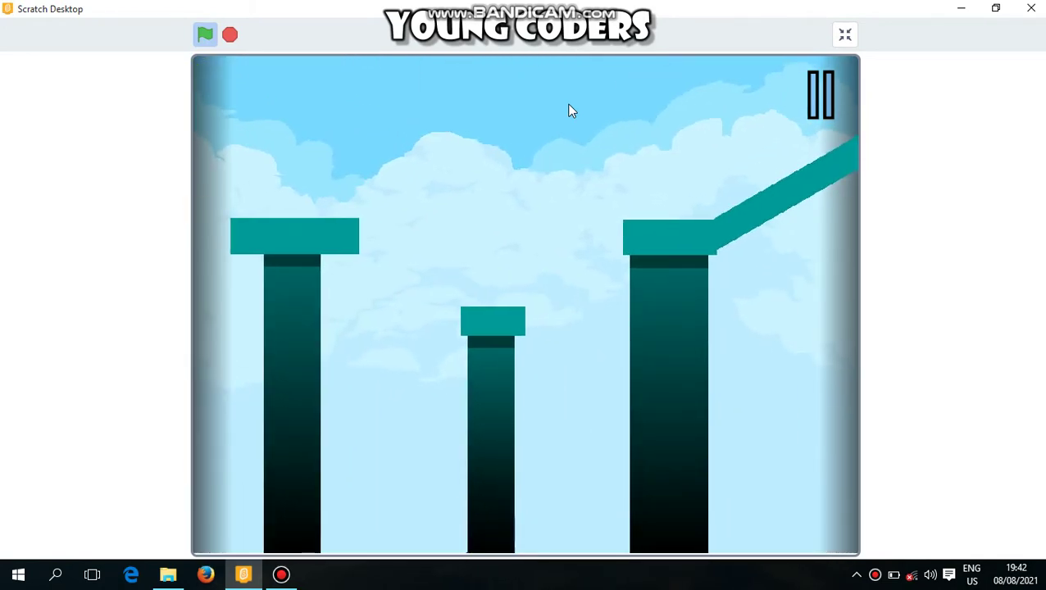
pyautogui.press('Up')
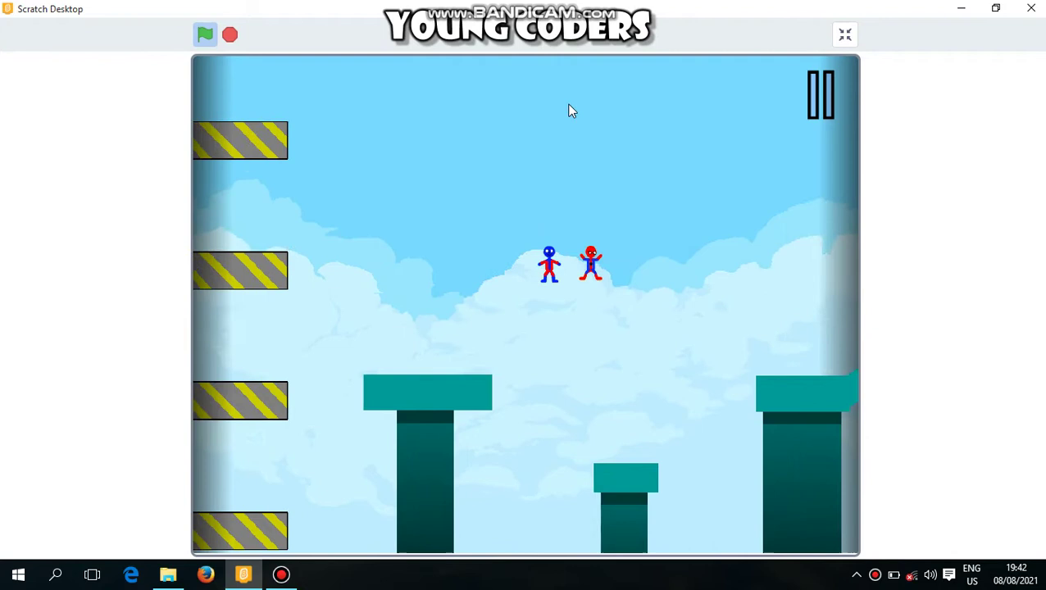
# Cross the pillars, run up the slope and jump the gap down the other side
pyautogui.press('Right')
pyautogui.press('Up')
pyautogui.press('Right')
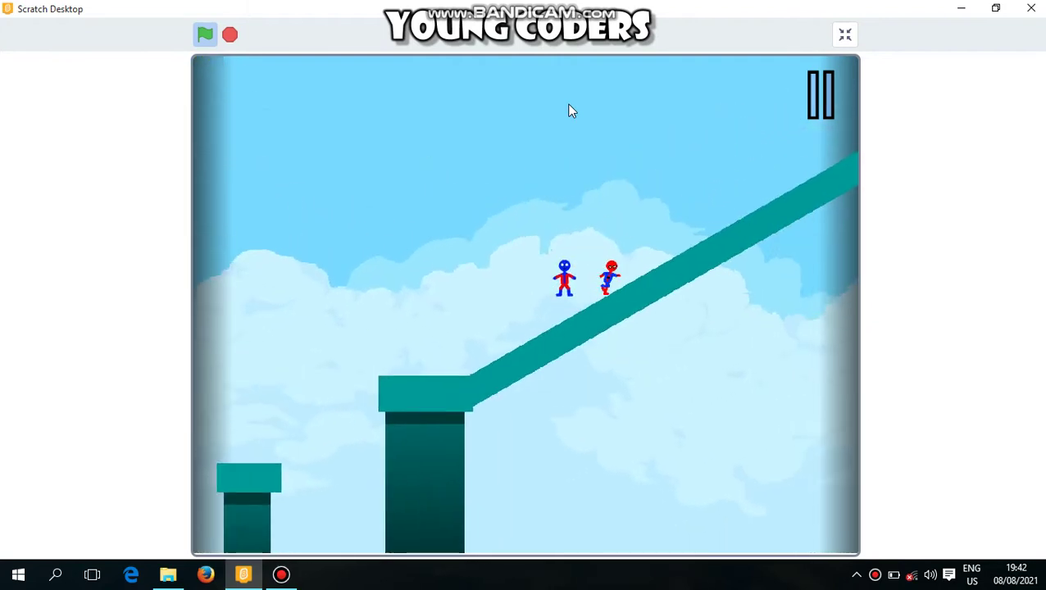
pyautogui.press('Right')
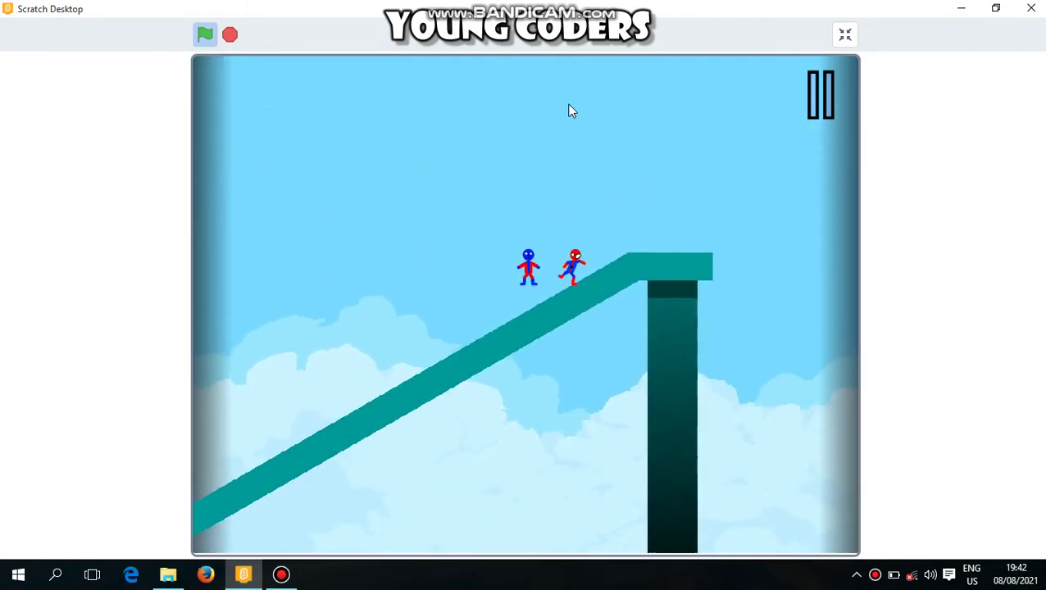
pyautogui.press('Right')
pyautogui.press('Up')
pyautogui.press('Right')
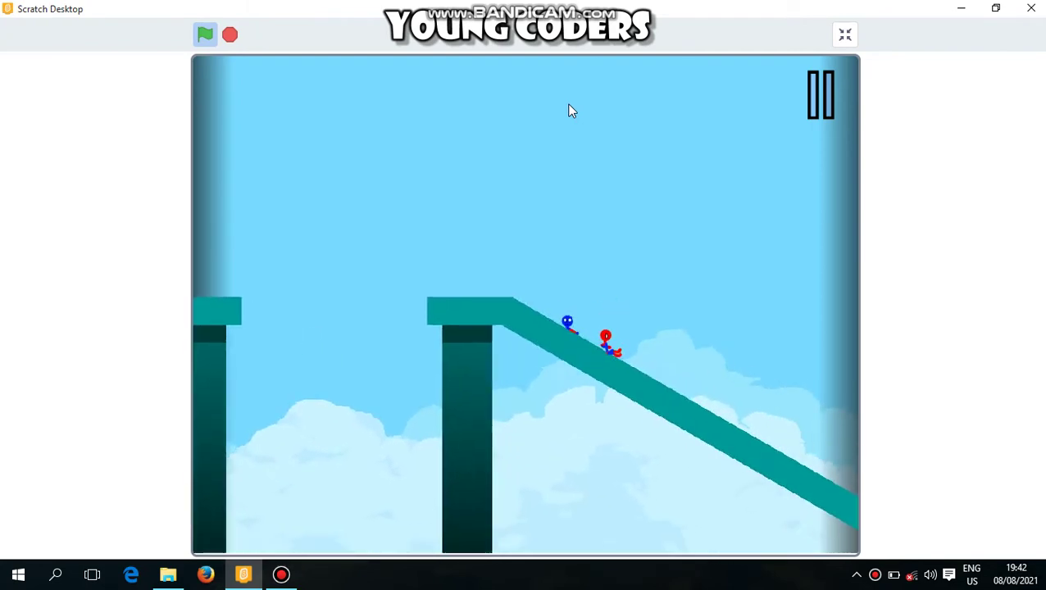
# Leap off the pillar and land on the orange ground
pyautogui.press('Right')
pyautogui.press('Right')
pyautogui.press('Up')
pyautogui.press('Right')
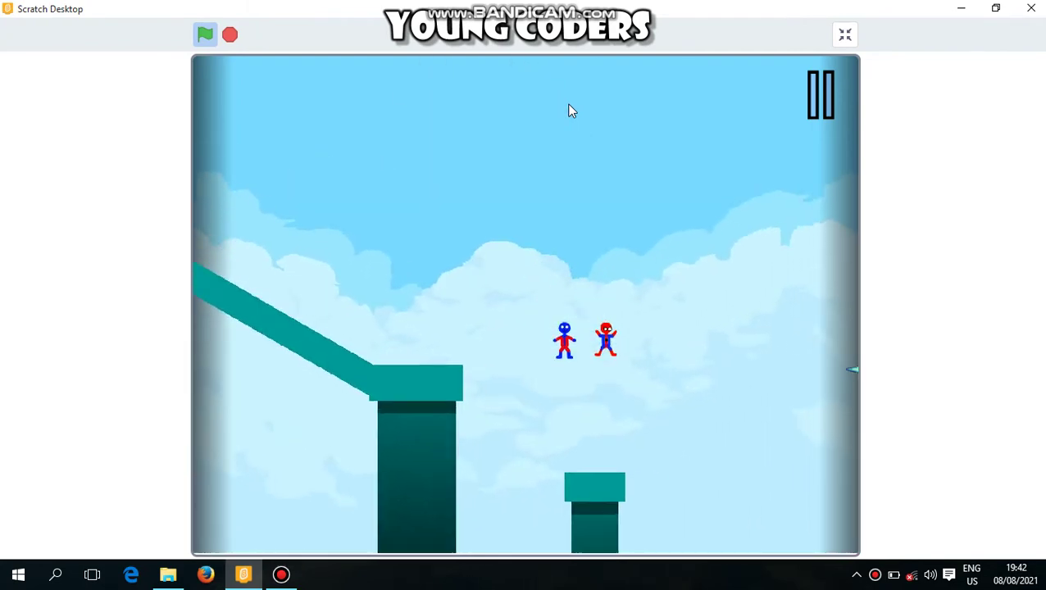
pyautogui.press('Right')
pyautogui.press('Right')
pyautogui.press('Right')
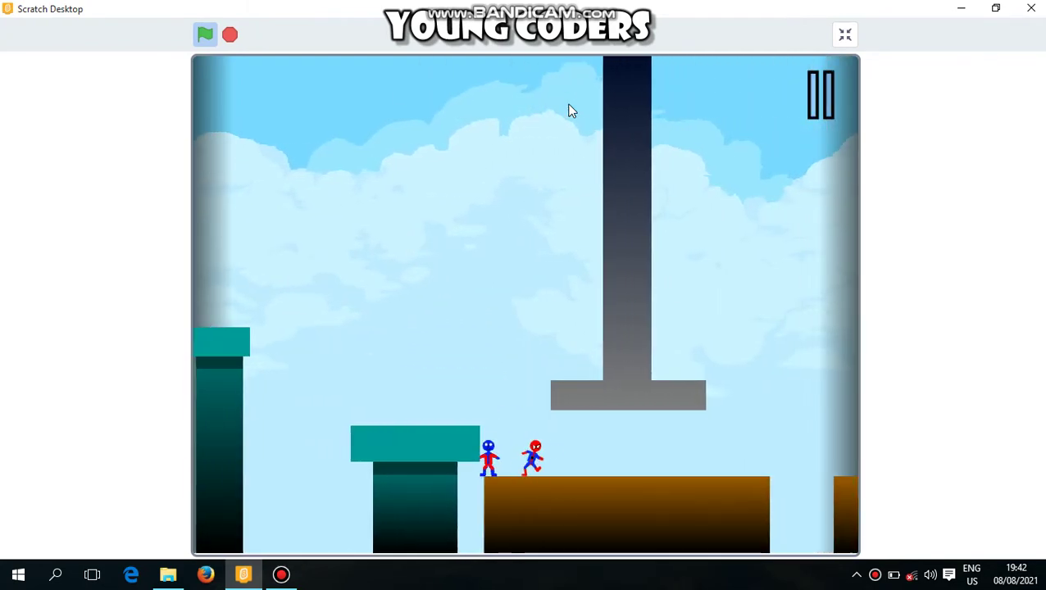
pyautogui.press('Right')
# Run under the hanging, lowering pillars toward the soldier's platform
pyautogui.press('Up')
pyautogui.press('Right')
pyautogui.press('Right')
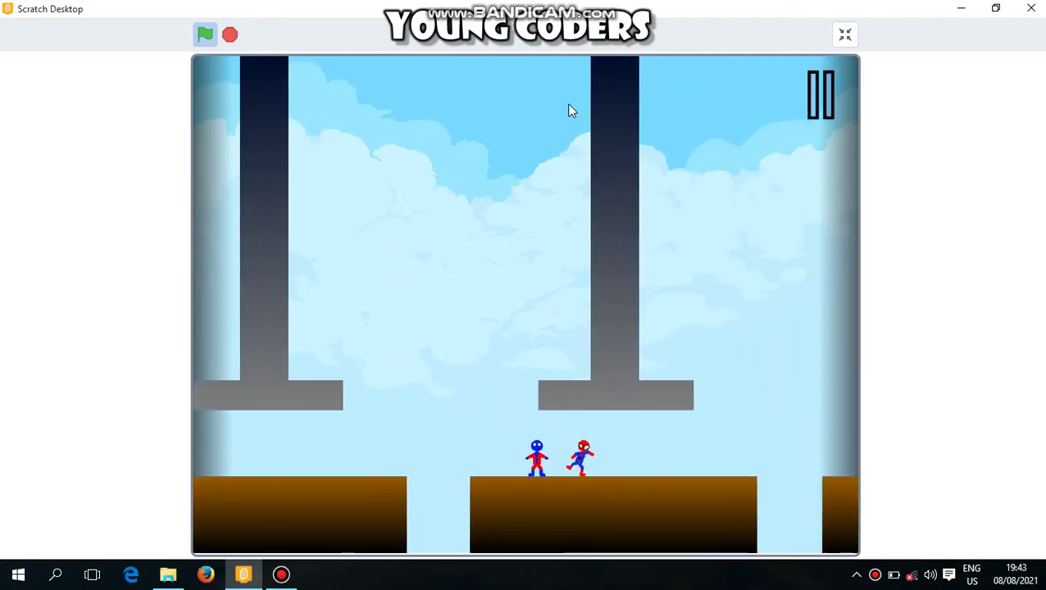
pyautogui.press('Up')
pyautogui.press('Right')
pyautogui.press('Right')
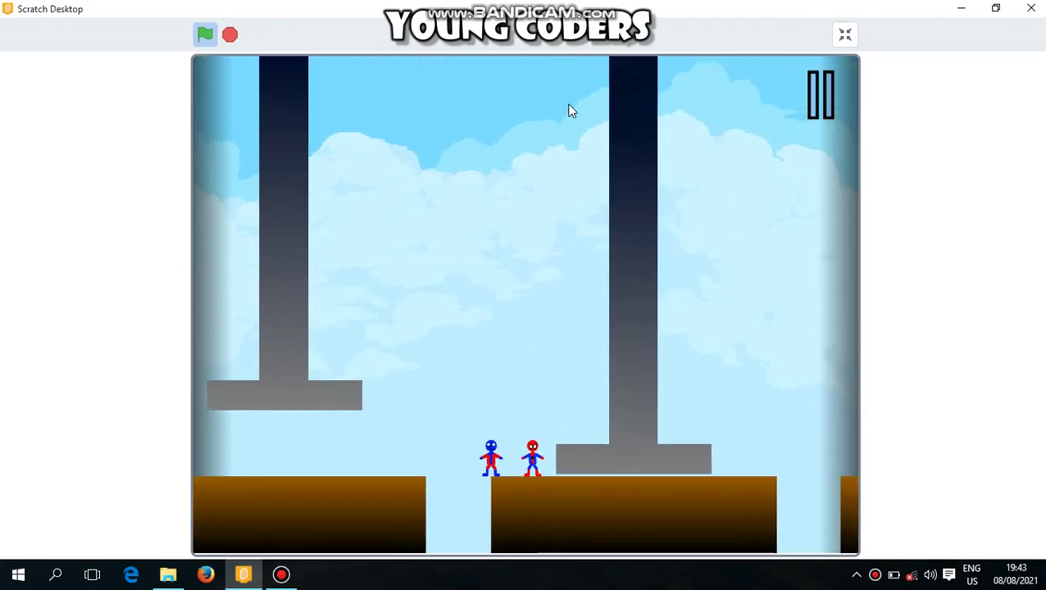
pyautogui.press('Right')
pyautogui.press('Right')
pyautogui.press('Up')
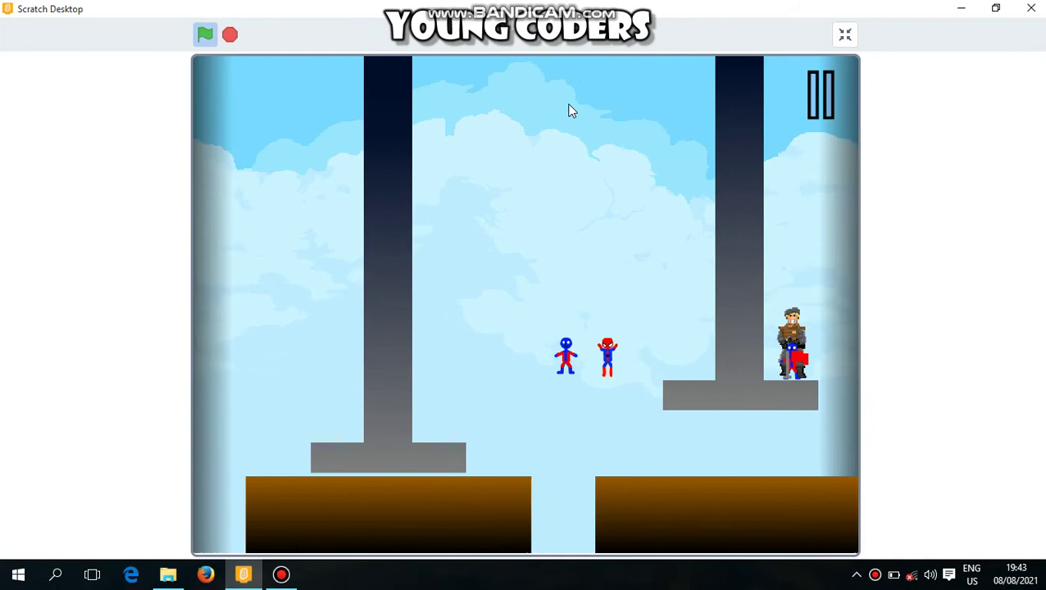
pyautogui.press('Right')
pyautogui.press('Right')
# Get both heroes past the soldier and onto the grey platform
pyautogui.press('Left')
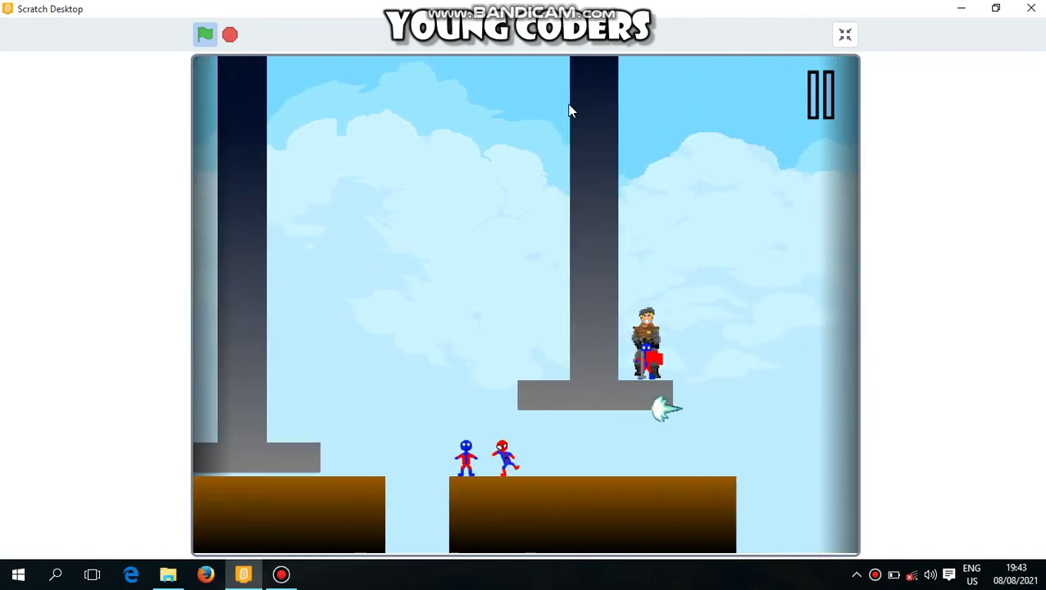
pyautogui.press('Left')
pyautogui.press('Up')
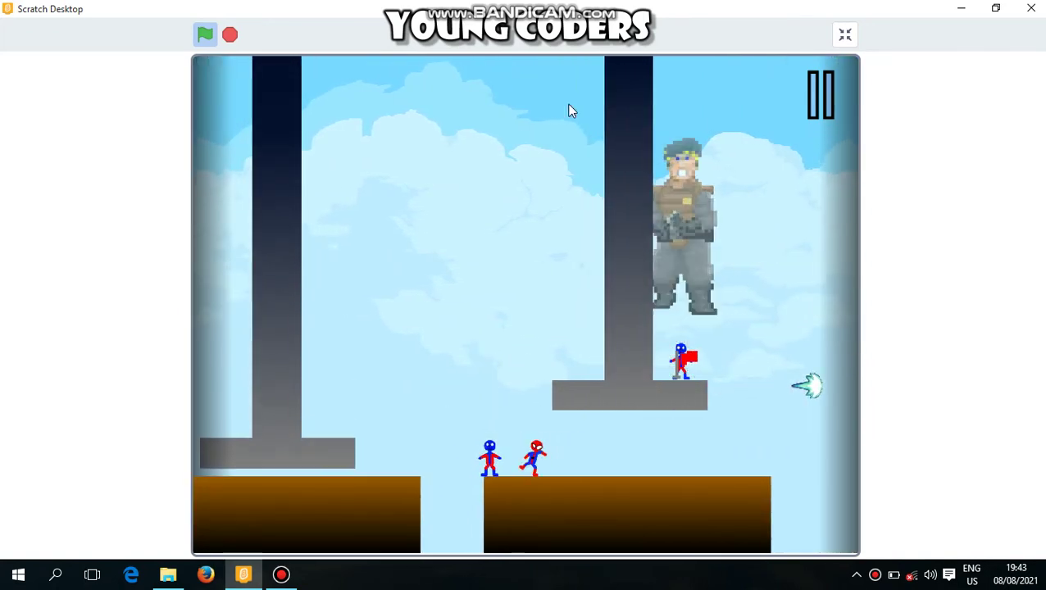
pyautogui.press('Right')
pyautogui.press('Right')
pyautogui.press('Right')
pyautogui.press('Up')
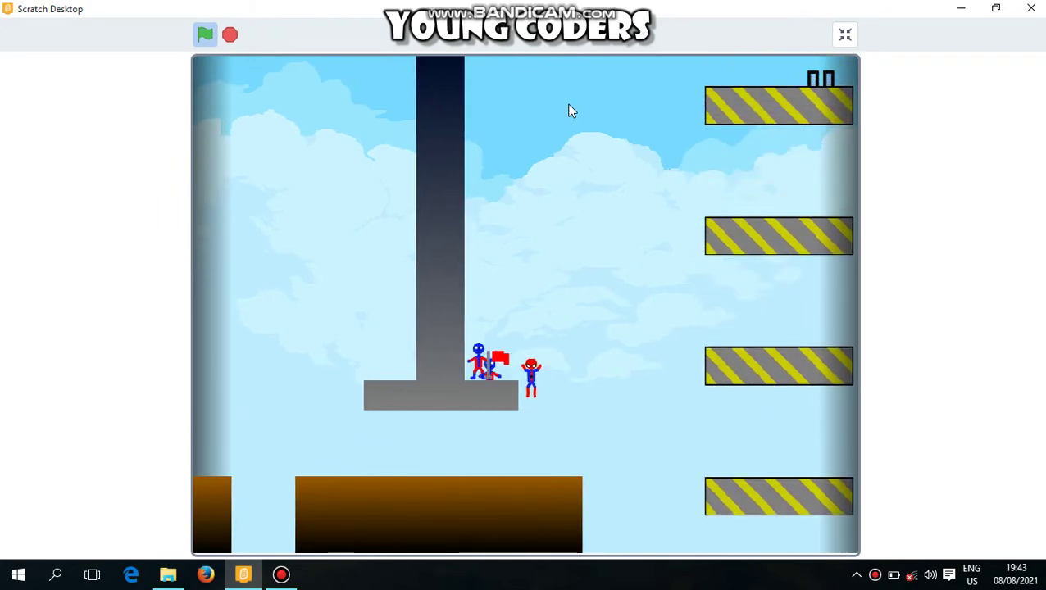
# Climb from the grey platform up two moving striped platforms
pyautogui.press('Left')
pyautogui.press('Right')
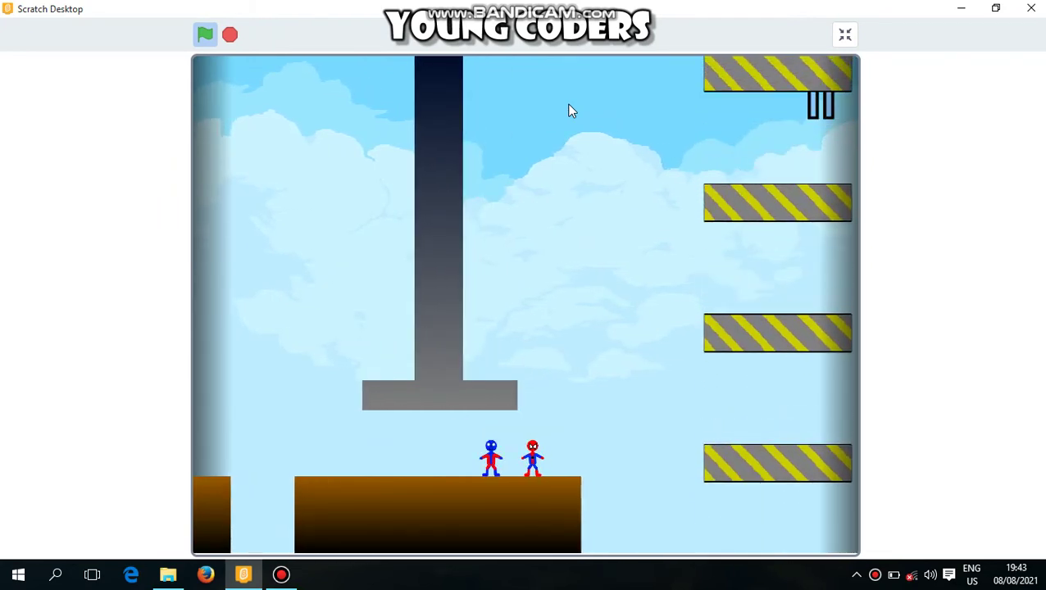
pyautogui.press('Right')
pyautogui.press('Up')
pyautogui.press('Right')
pyautogui.press('Right')
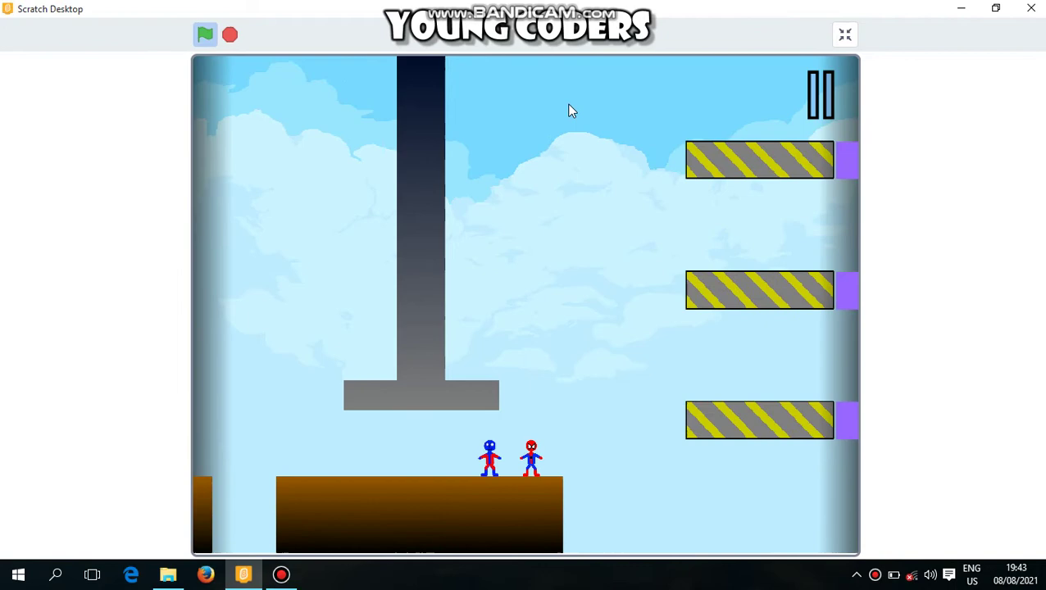
pyautogui.press('Right')
pyautogui.press('Up')
pyautogui.press('Right')
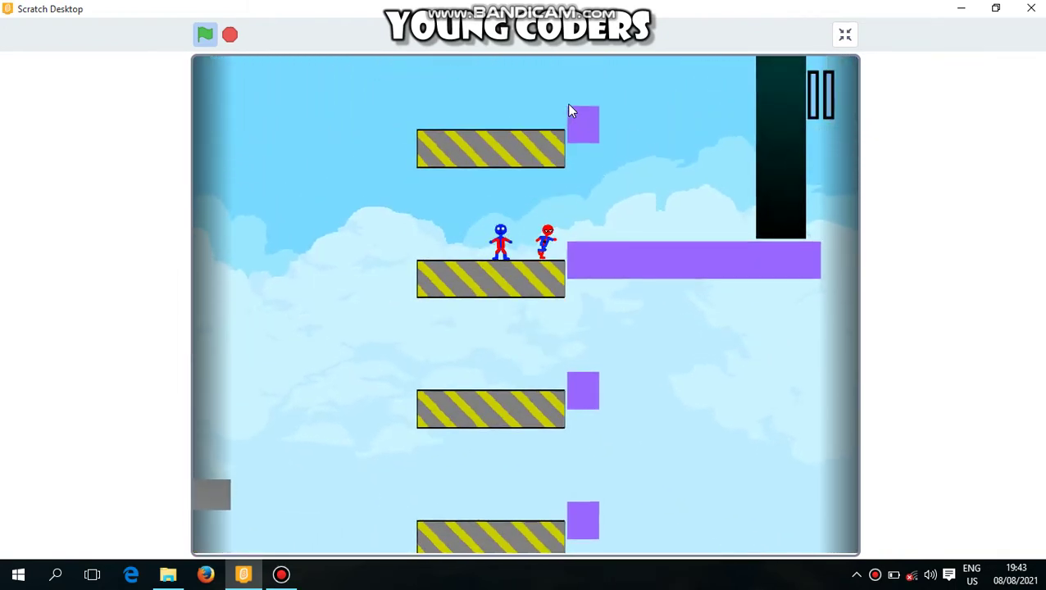
# Reach the purple ledge by the pillar and run down the teal ramp
pyautogui.press('Right')
pyautogui.press('Up')
pyautogui.press('Up')
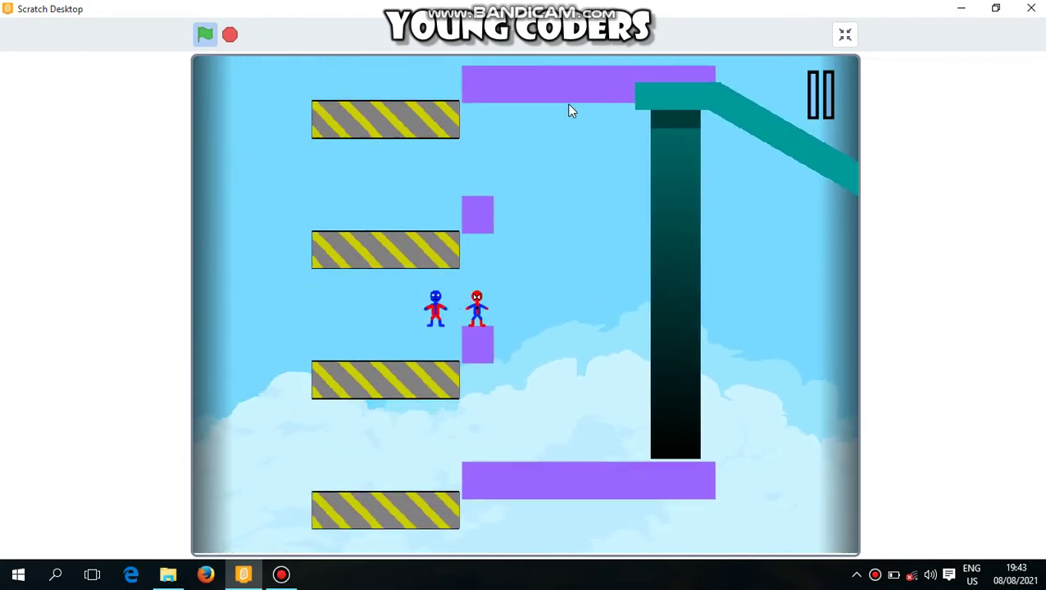
pyautogui.press('Right')
pyautogui.press('Left')
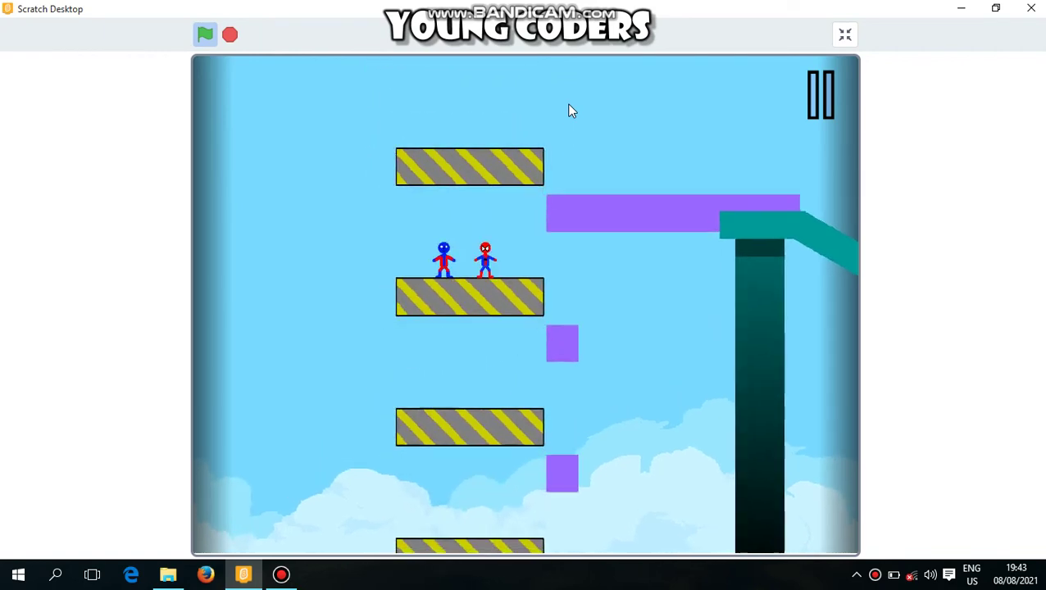
pyautogui.press('Up')
pyautogui.press('Right')
pyautogui.press('Right')
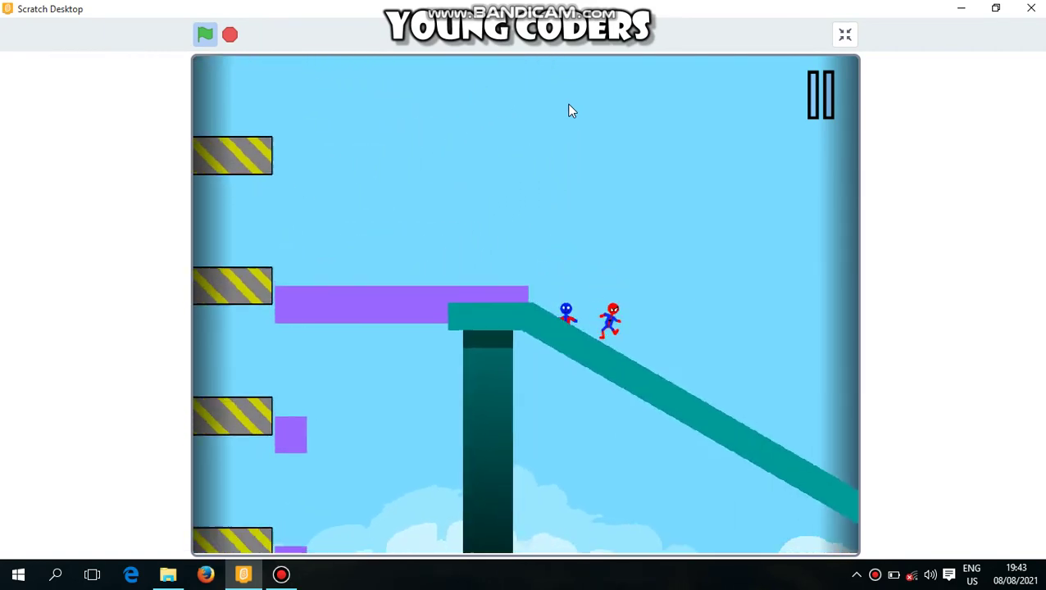
# Land Spider-Man on the last purple platform while the peace-and-tranquility ending text scrolls
pyautogui.press('Right')
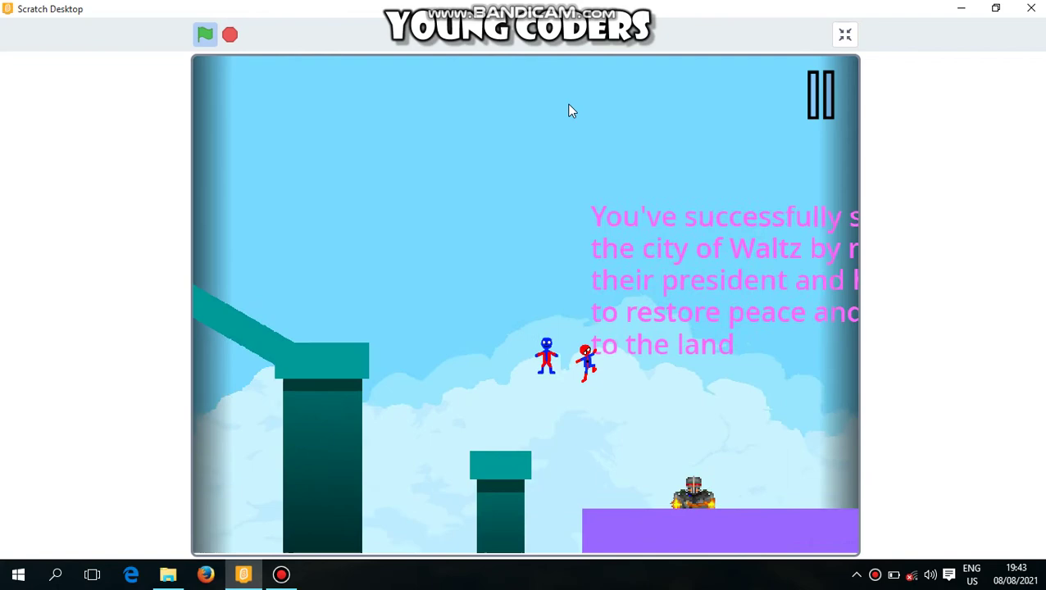
pyautogui.press('Right')
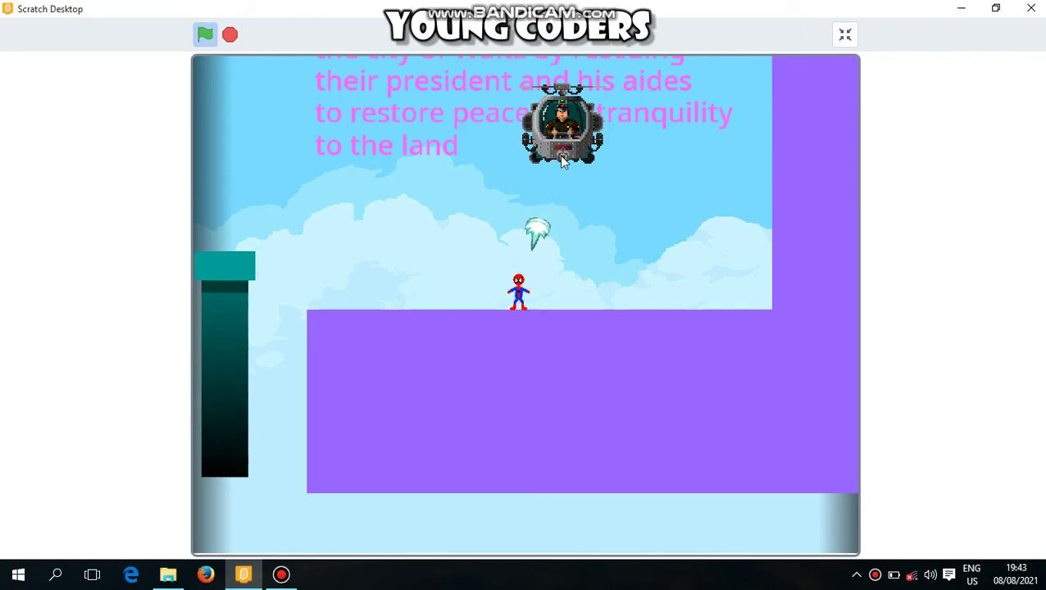
# Stop the game and bring back the SPIDER-MAN Ultimate Saviour title screen
pyautogui.click(231, 35)
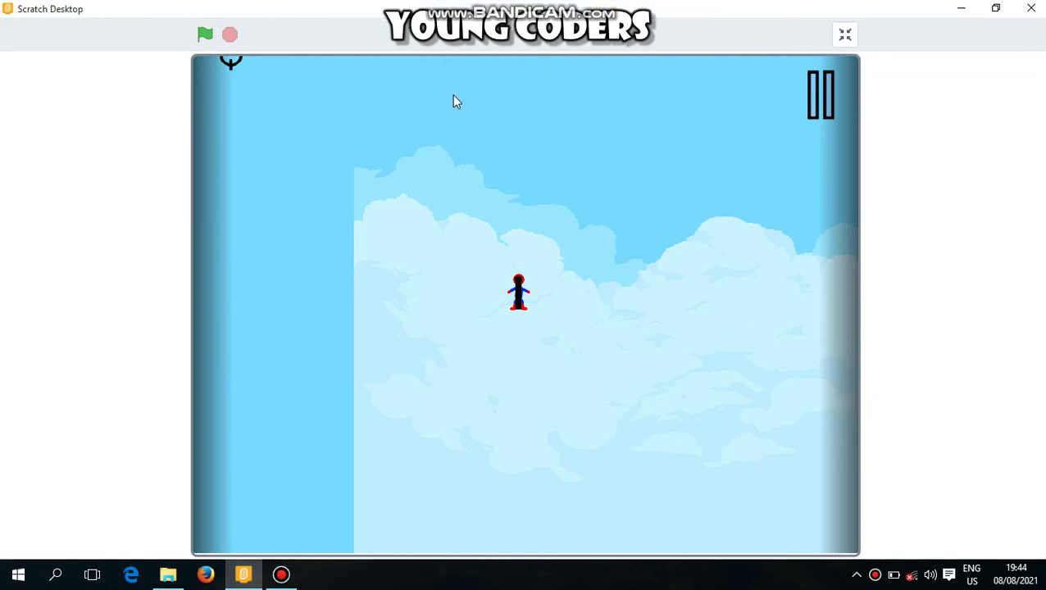
pyautogui.click(206, 35)
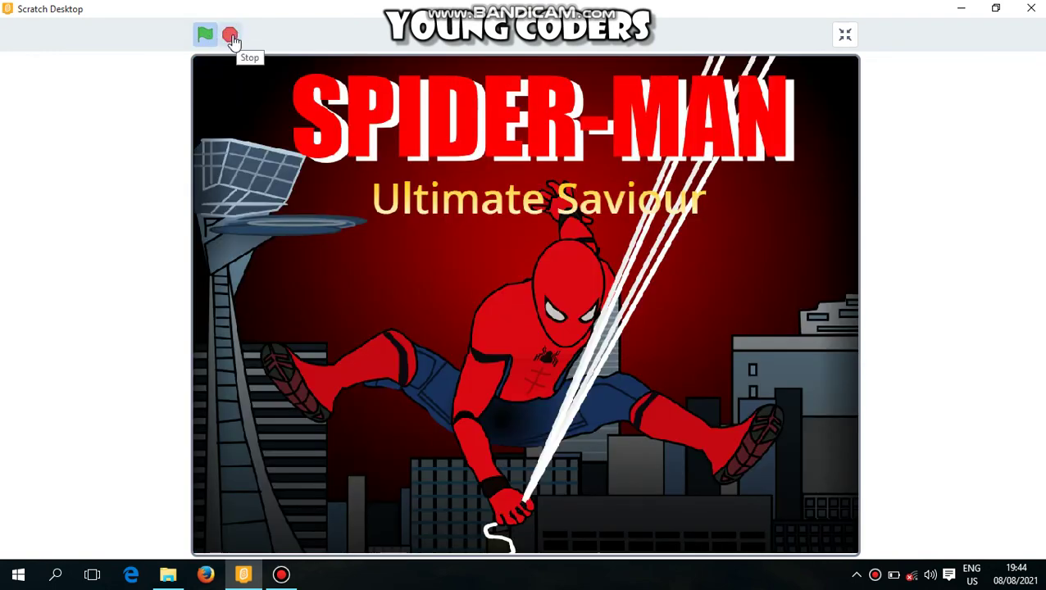